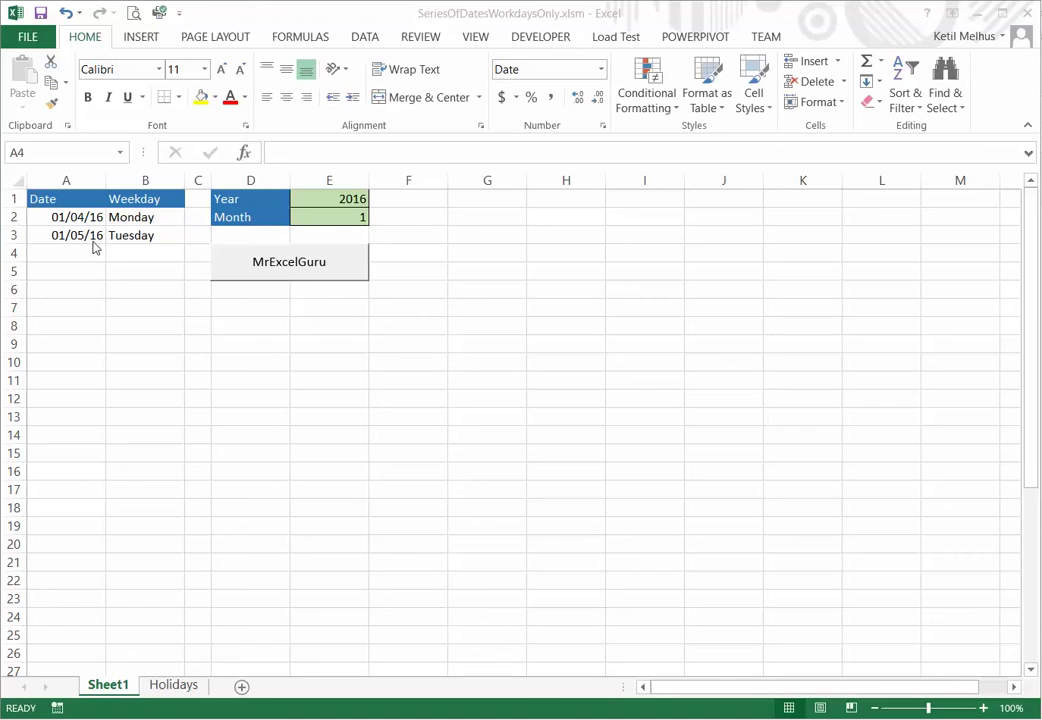
Step: Fill the date and weekday formulas from A3:B3 down through row 26
drag(81, 231, 121, 233)
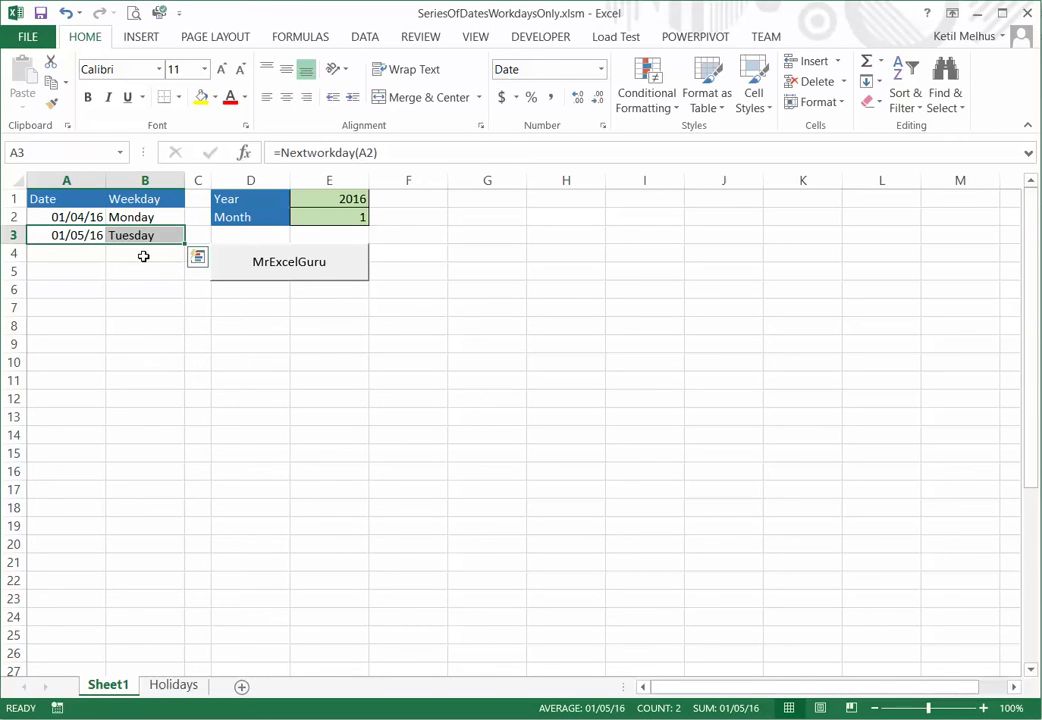
drag(185, 244, 179, 662)
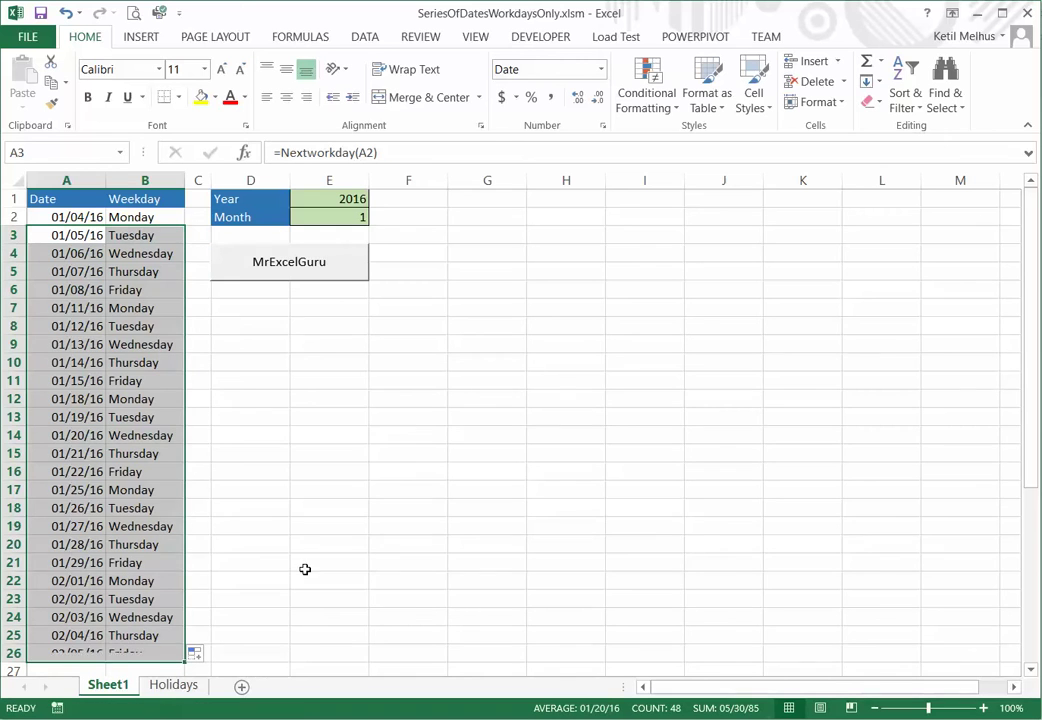
click(147, 289)
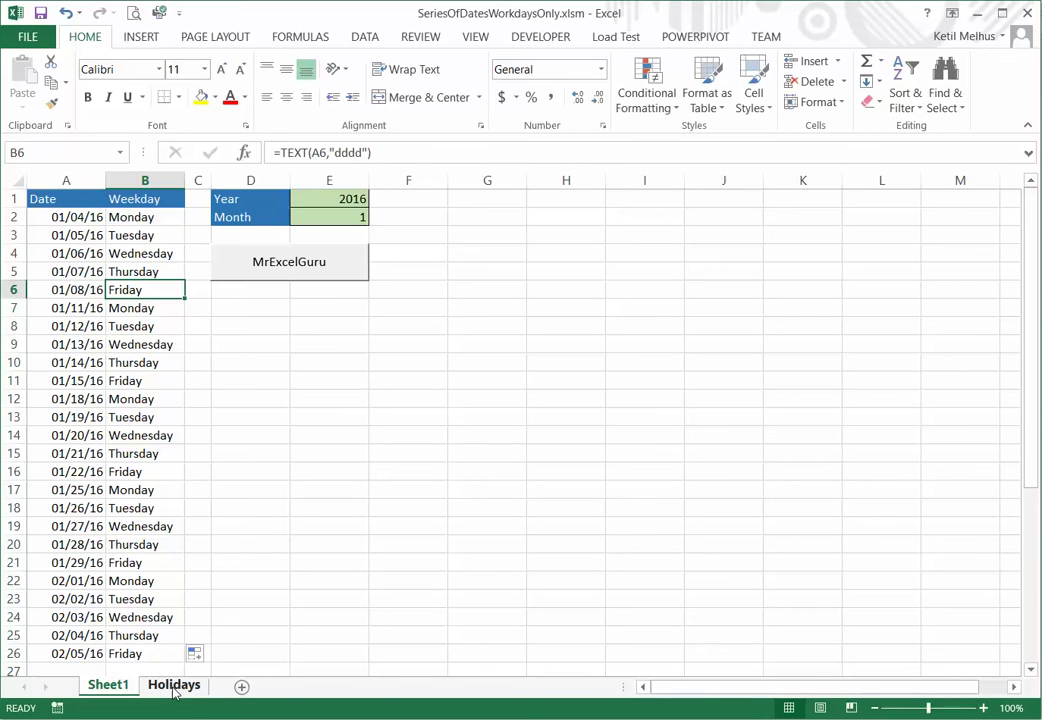
Step: Review the holiday dates and descriptions on the Holidays sheet, including the July 2016 dates at the end of the list
click(174, 688)
scroll(210, 390, up, 8)
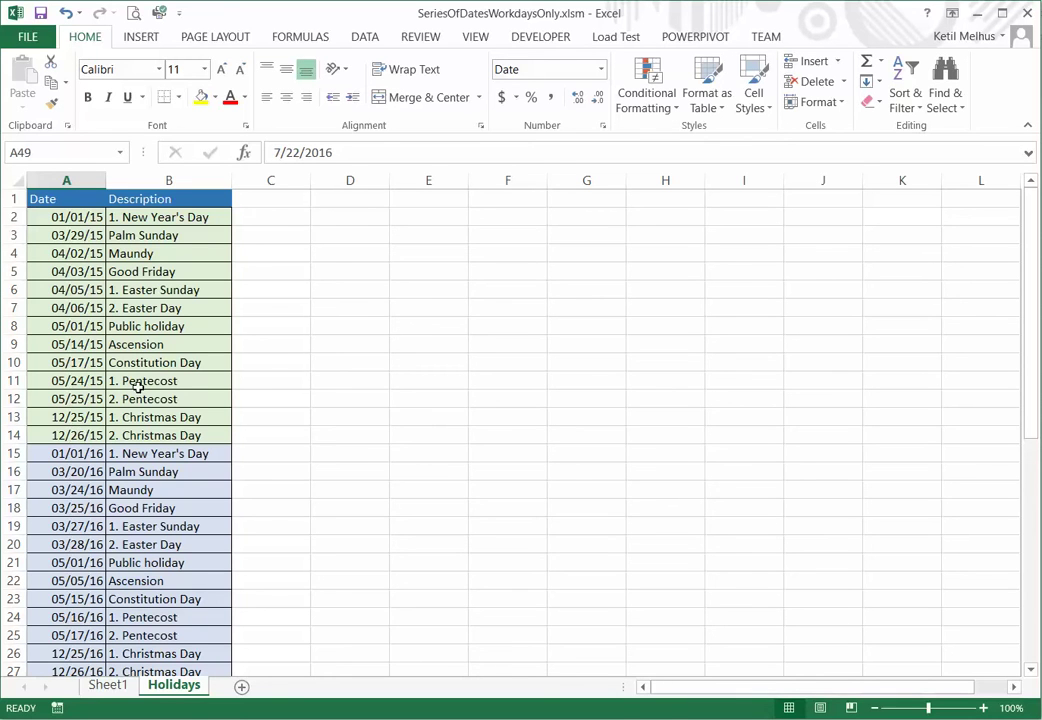
drag(88, 362, 180, 362)
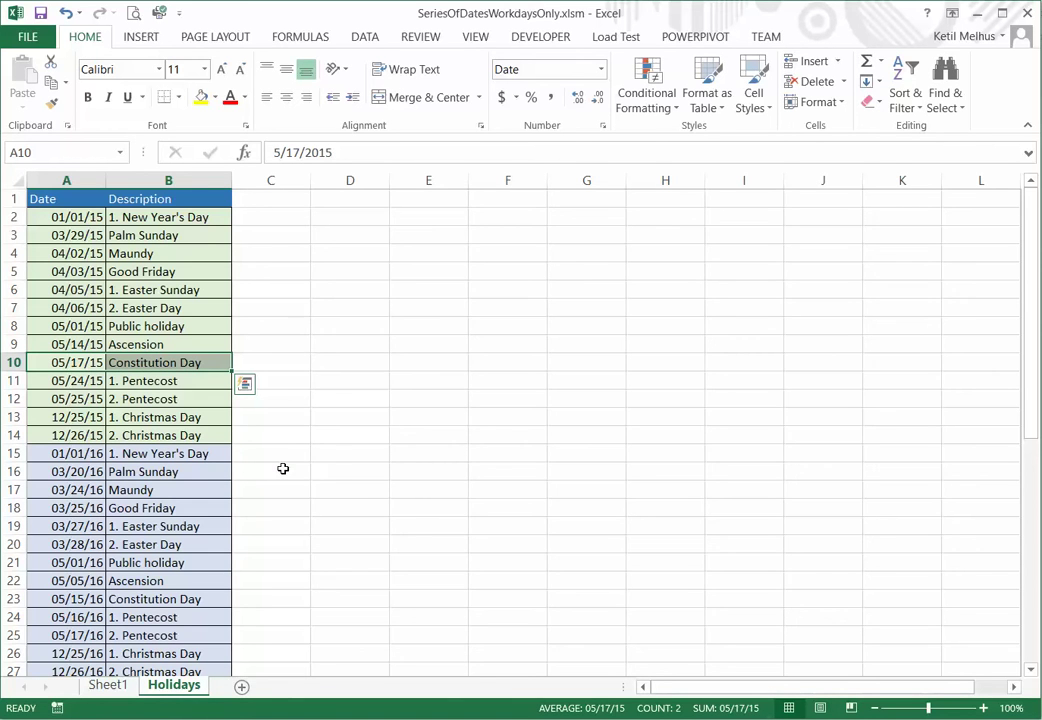
scroll(281, 469, down, 6)
scroll(283, 468, down, 2)
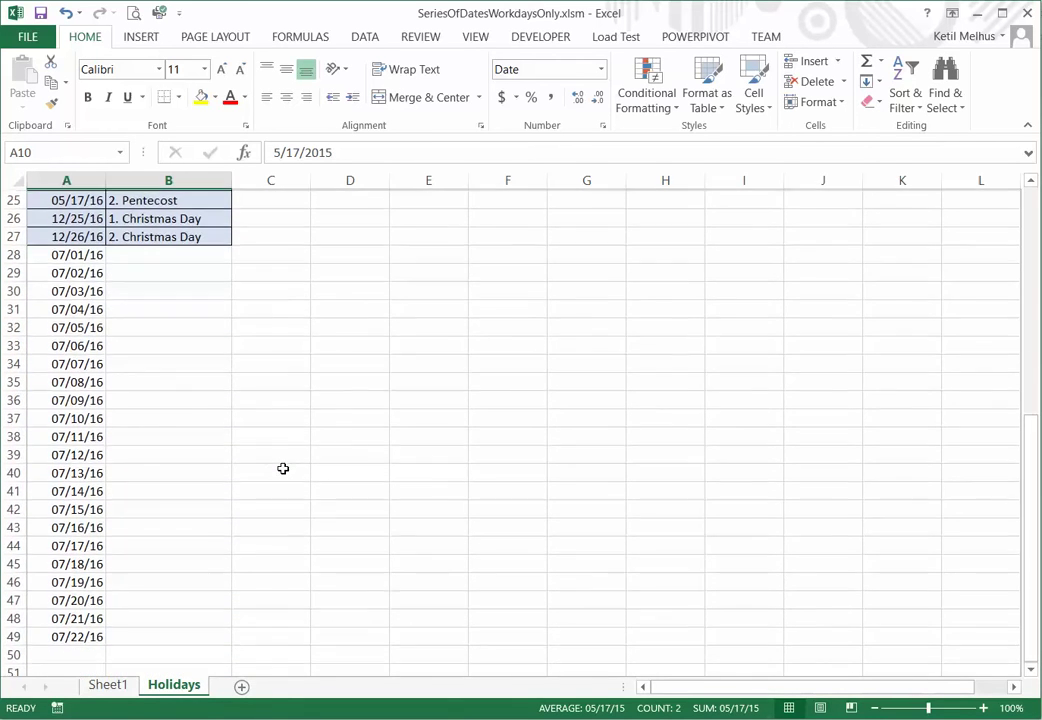
click(70, 254)
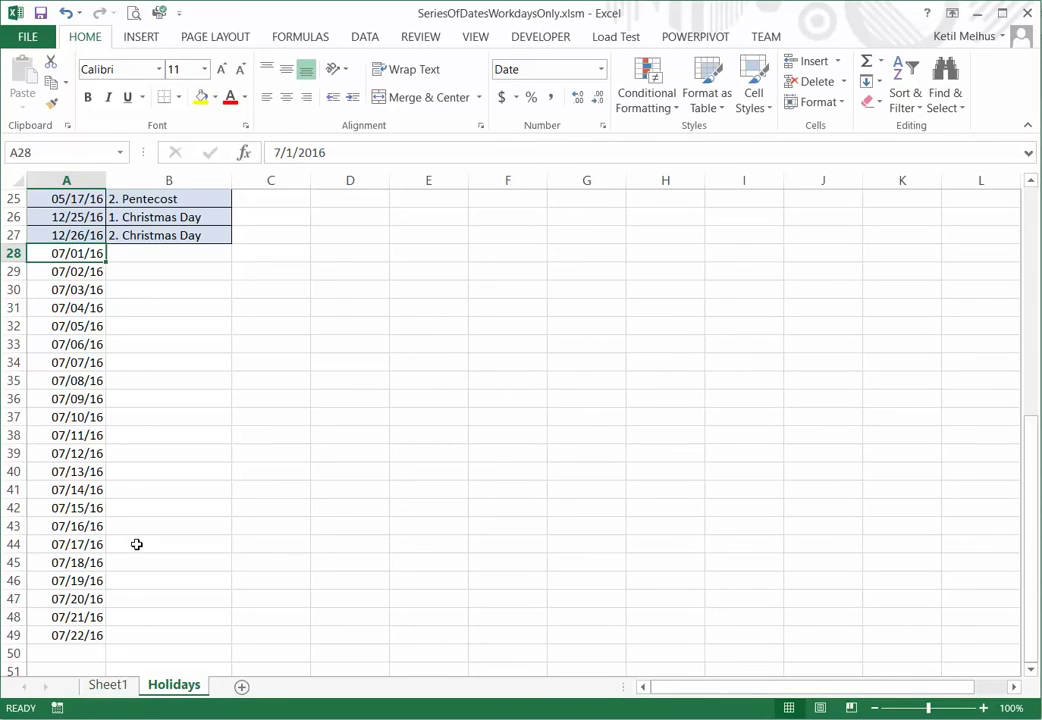
Step: Set the month on Sheet1 to 7 and check the first workday in the date column
click(108, 686)
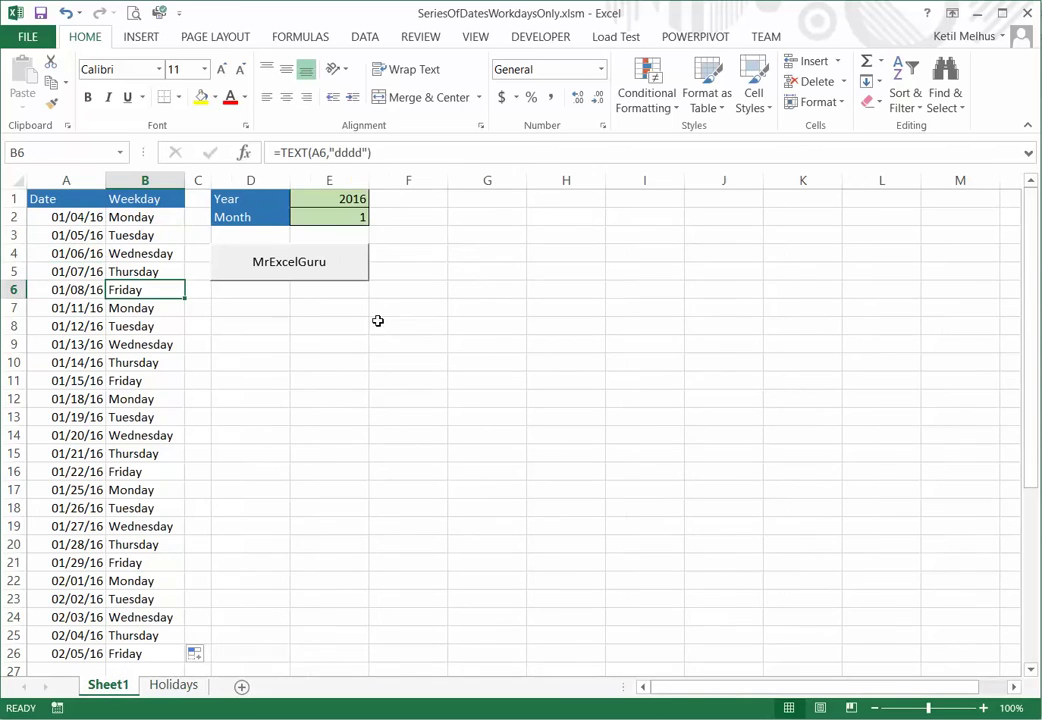
click(331, 219)
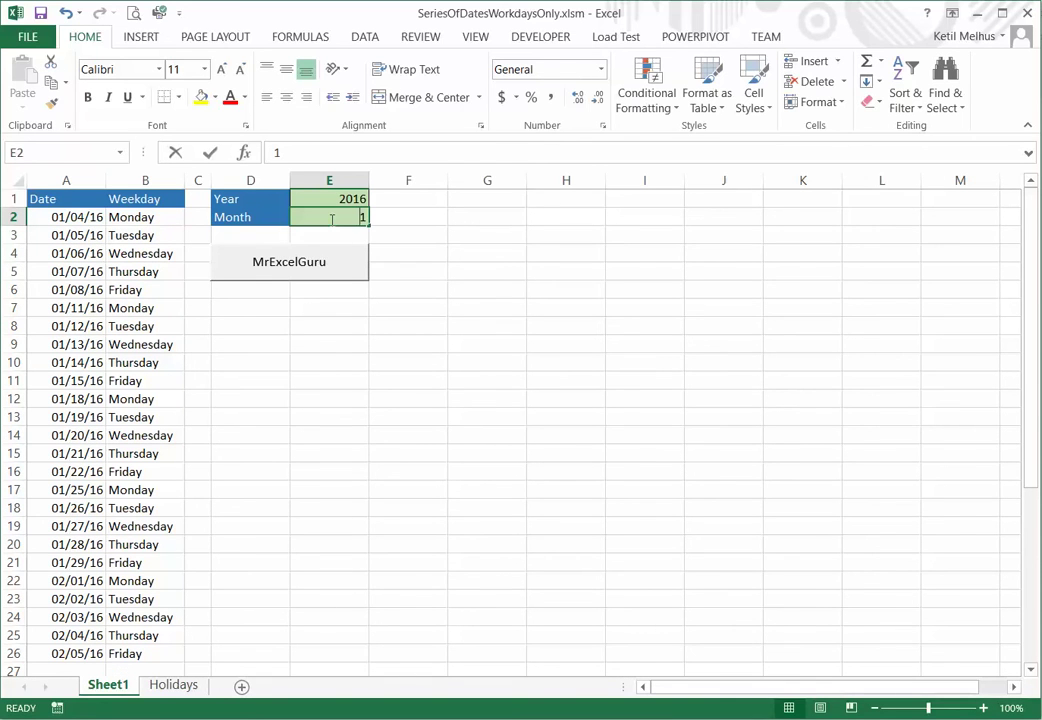
text(7)
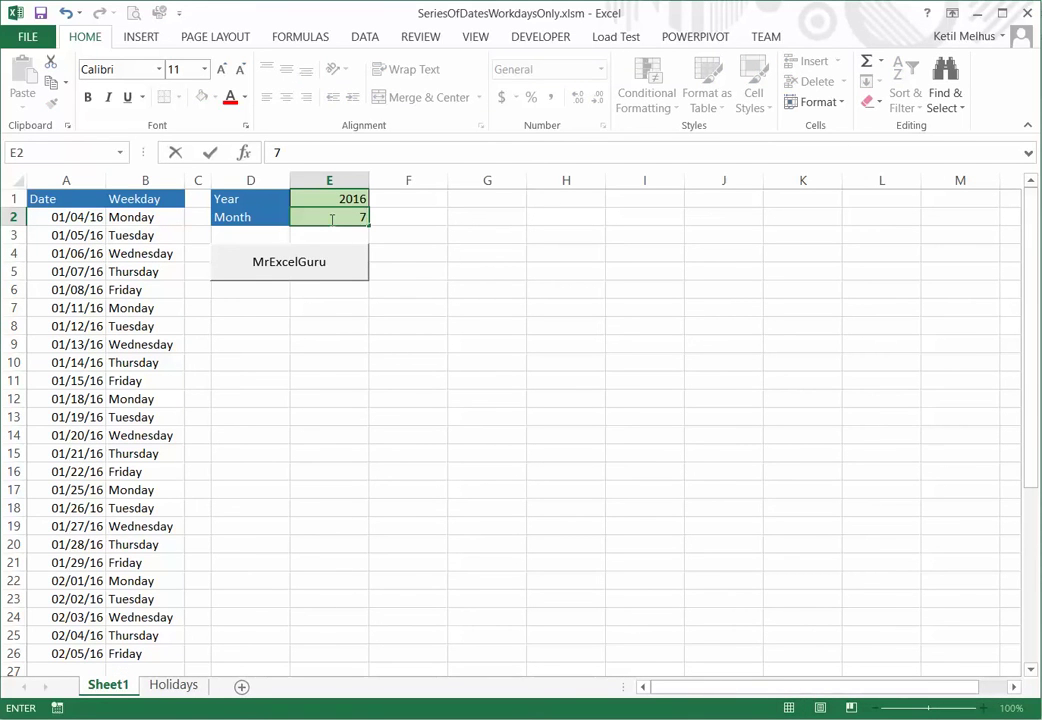
key(Return)
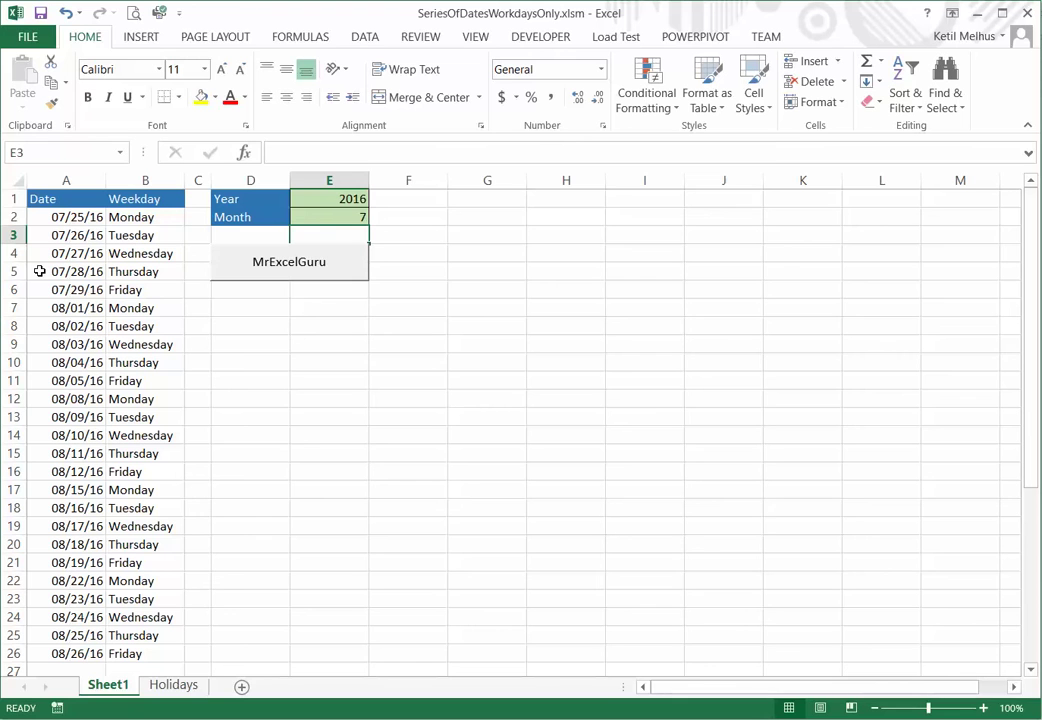
click(65, 217)
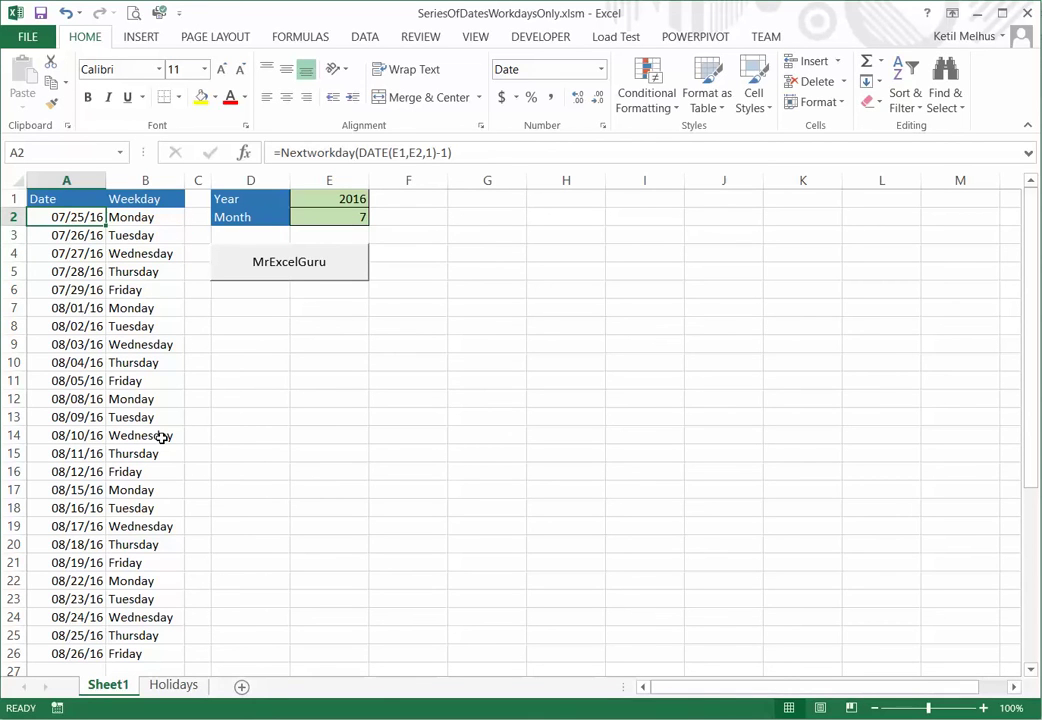
Step: Set the month in cell E2 to 5 to regenerate the workday list
click(343, 217)
text(5)
key(Return)
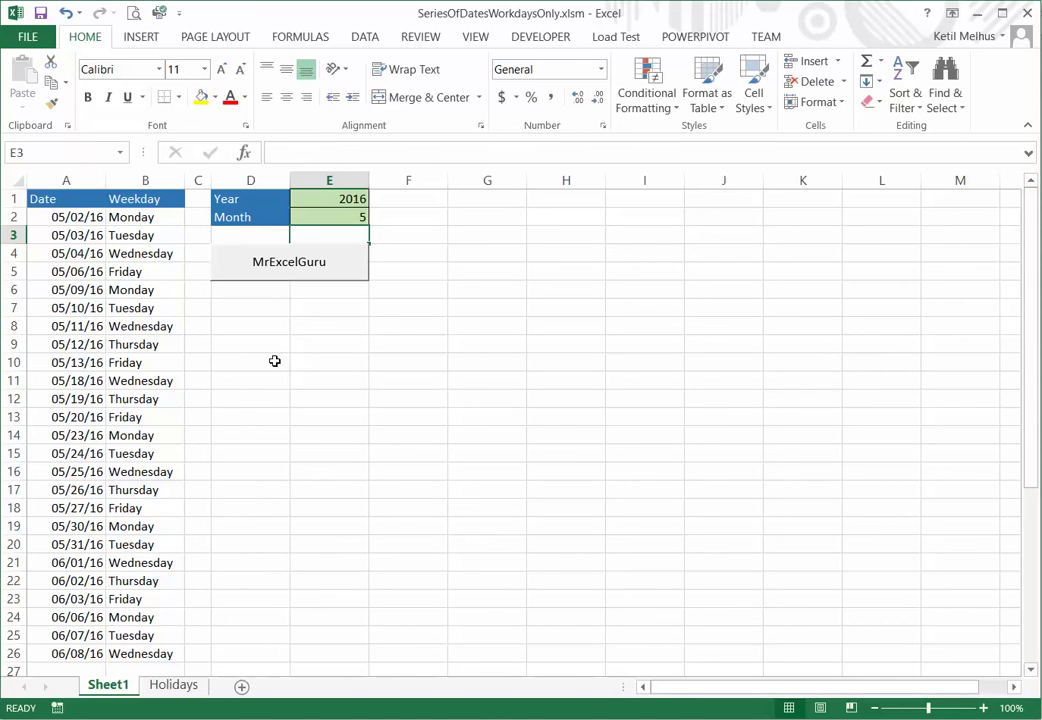
Step: Examine the Nextworkday formulas in A3 and A2, including the year, month and day arguments of the nested DATE function
click(92, 235)
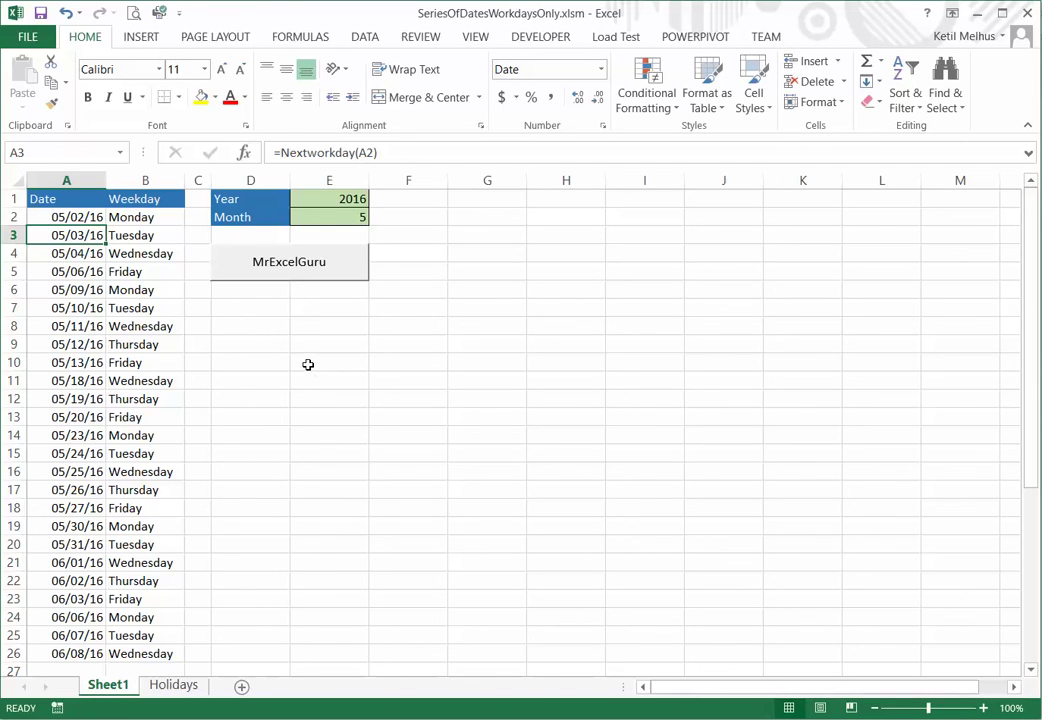
click(90, 217)
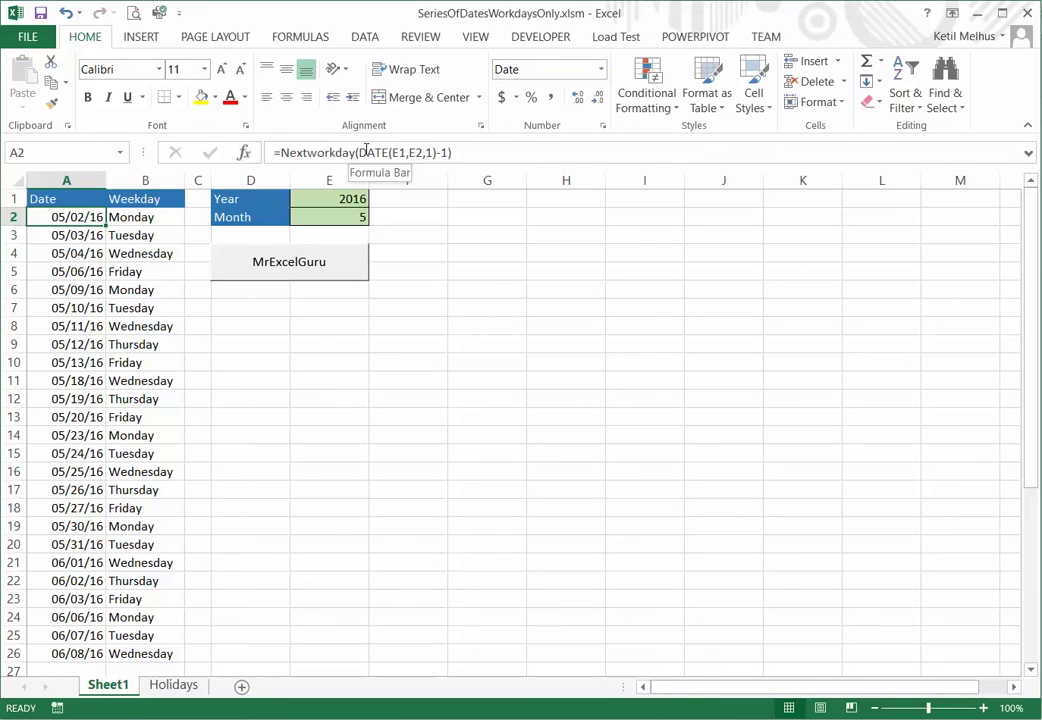
double_click(88, 216)
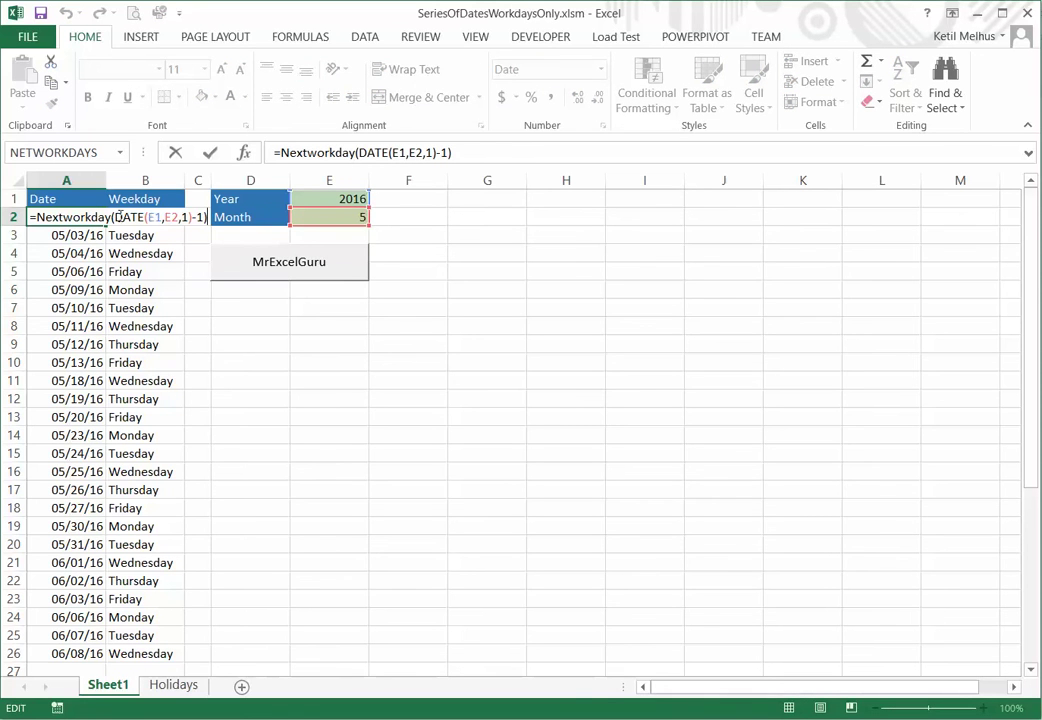
click(156, 216)
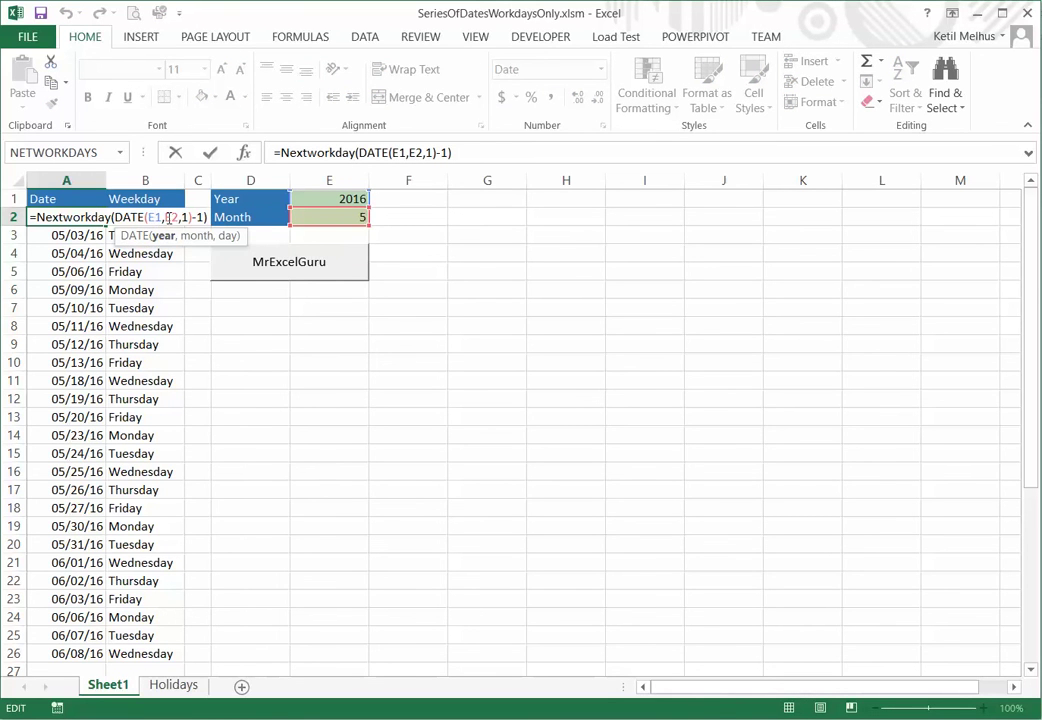
click(180, 216)
click(184, 216)
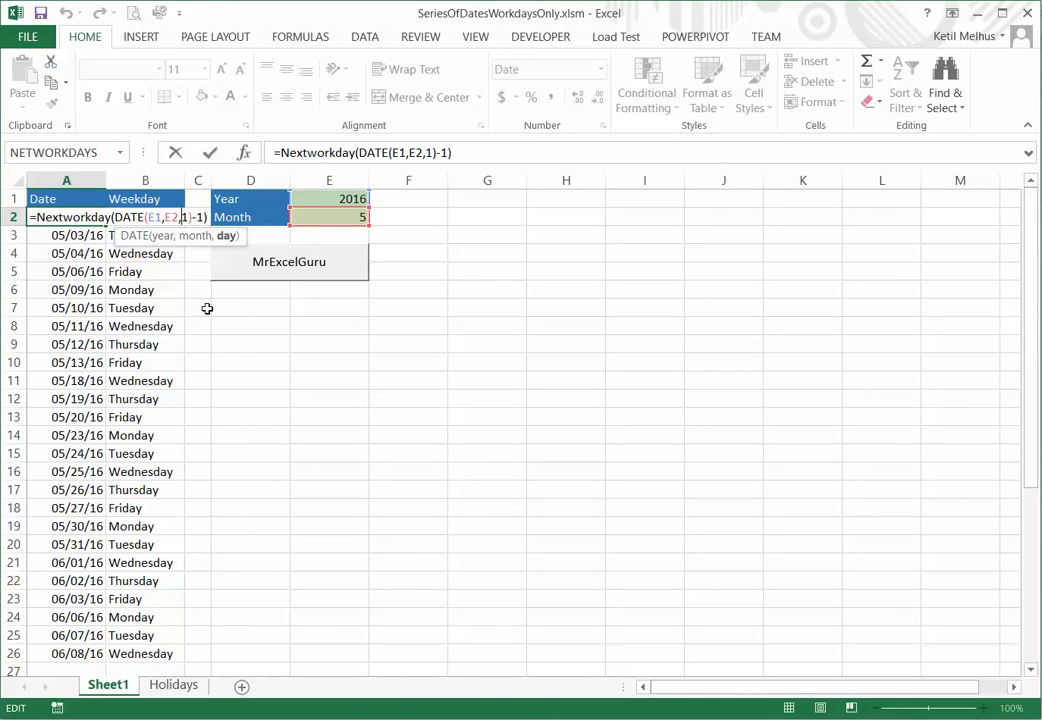
key(Left)
key(ctrl+Return)
Step: Set the month in cell E2 to 1 and review the first date's formula and the workday list
click(342, 217)
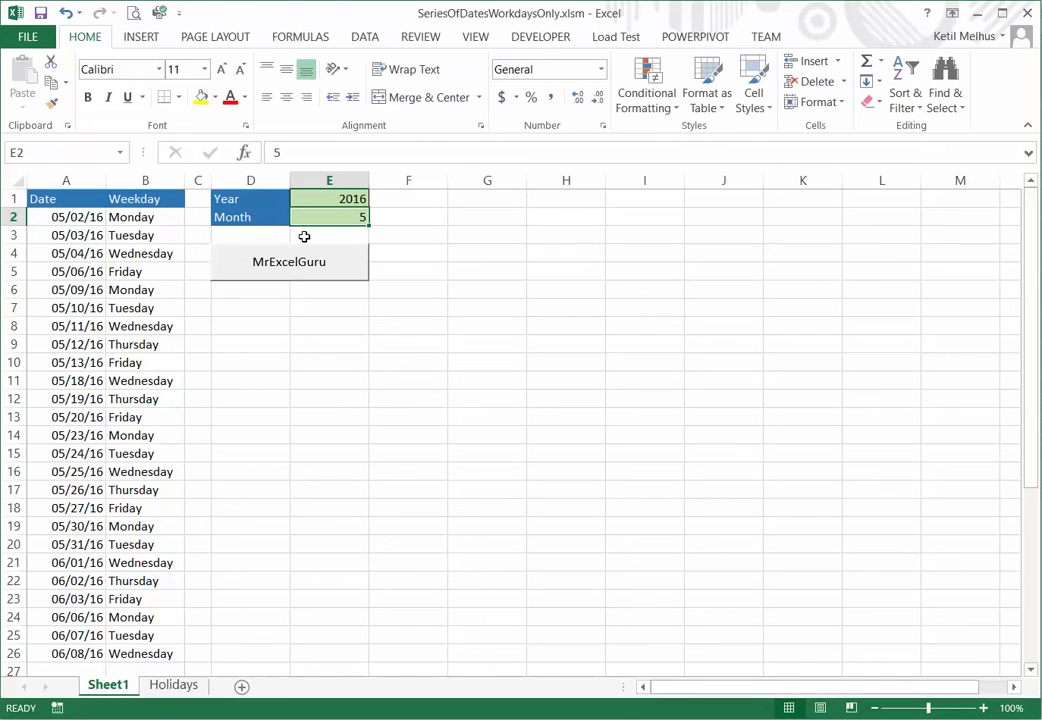
text(1)
key(Return)
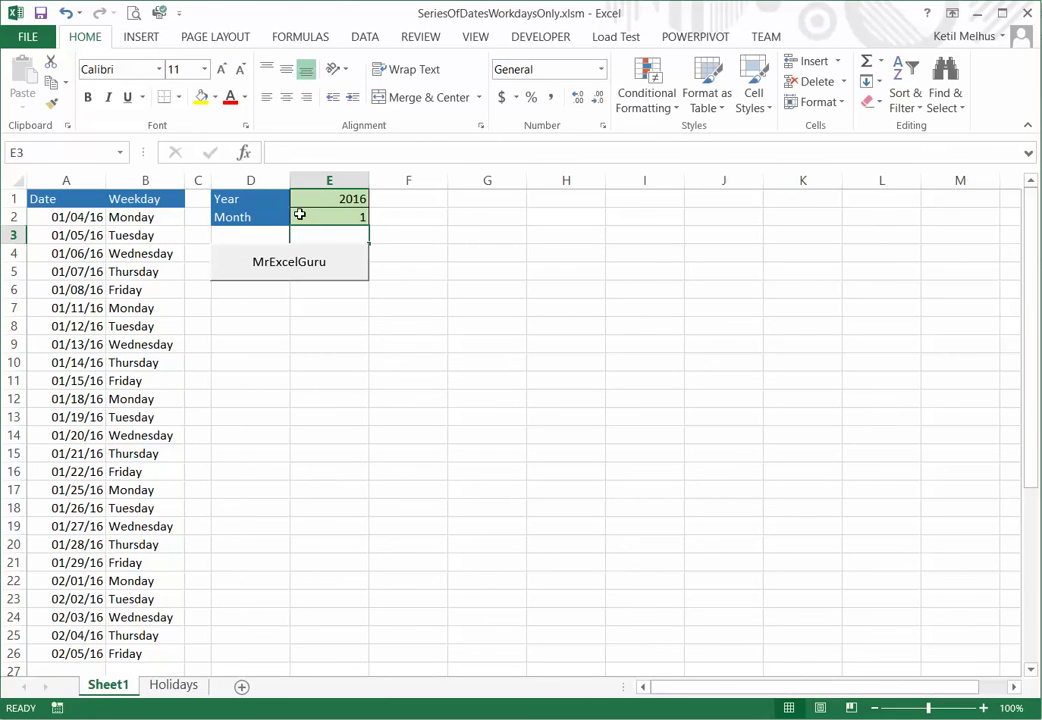
click(90, 217)
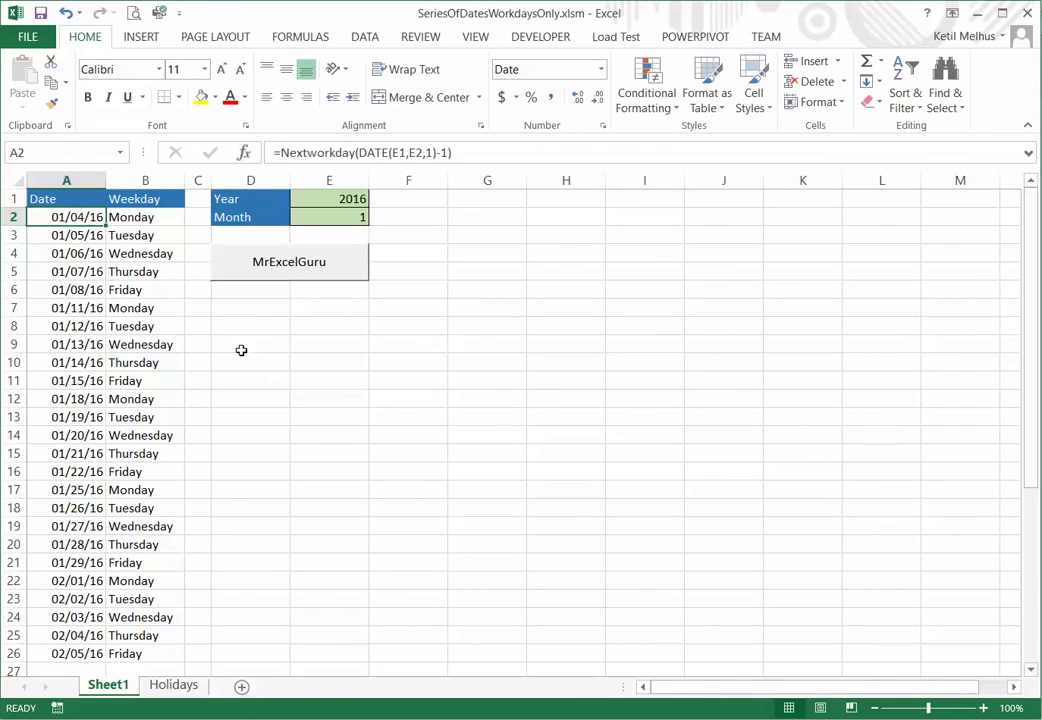
scroll(237, 347, down, 2)
scroll(237, 347, up, 2)
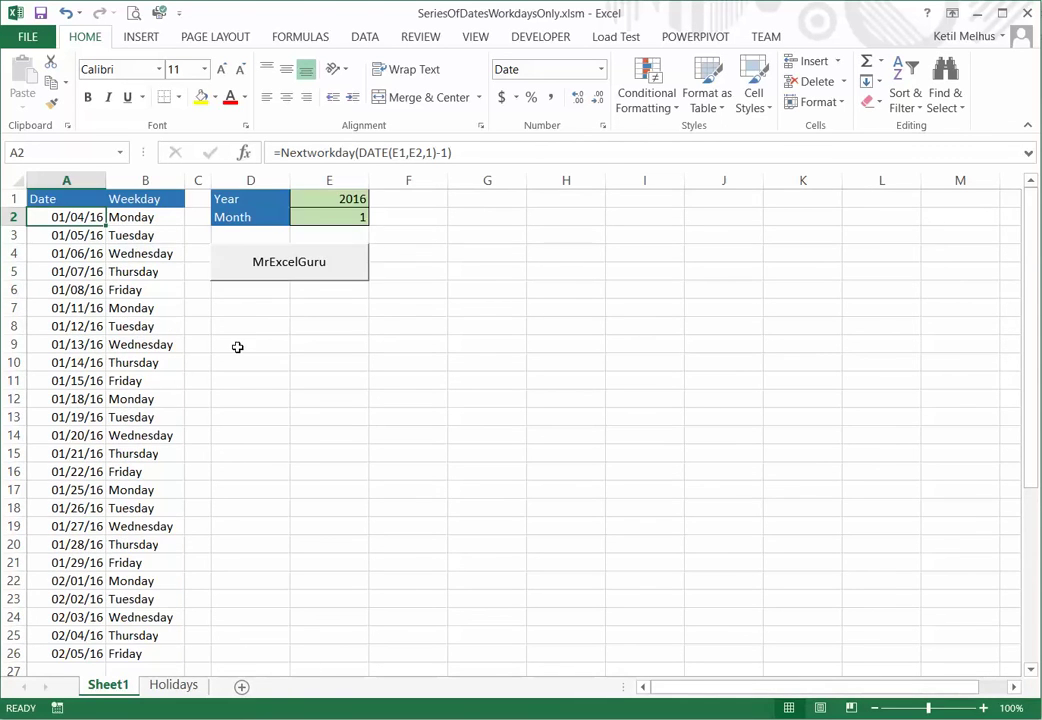